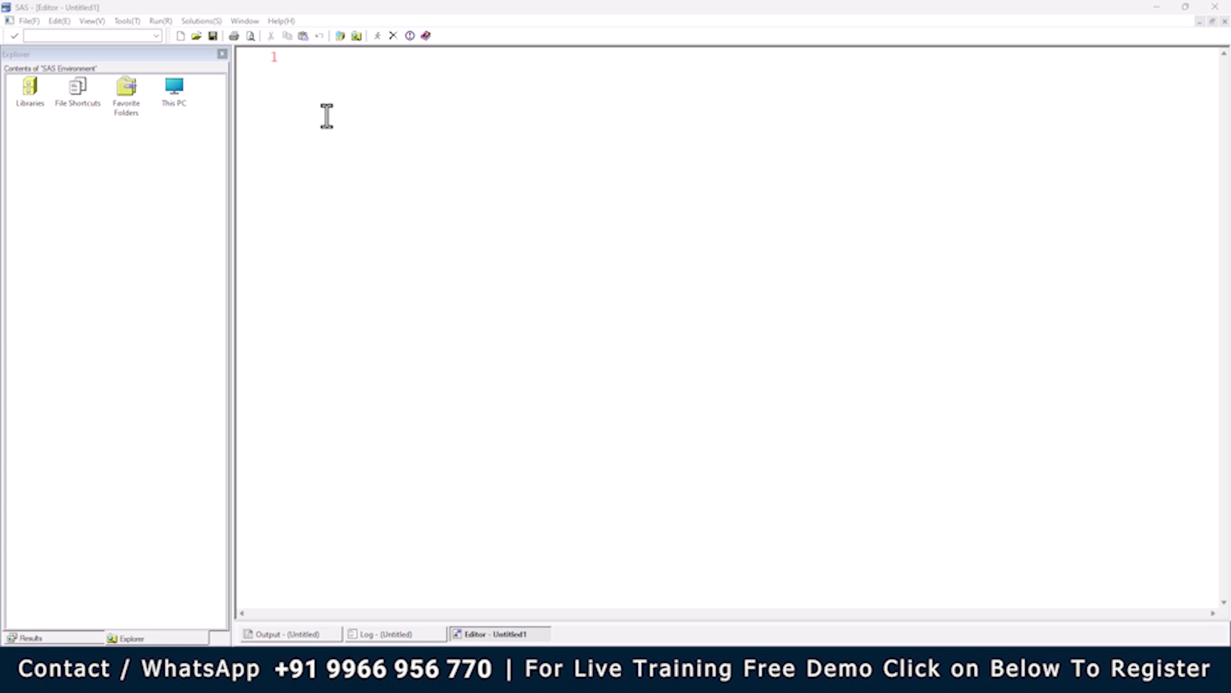
Step: Place the caret on line 1 of the empty Editor - Untitled1 window
left_click(296, 67)
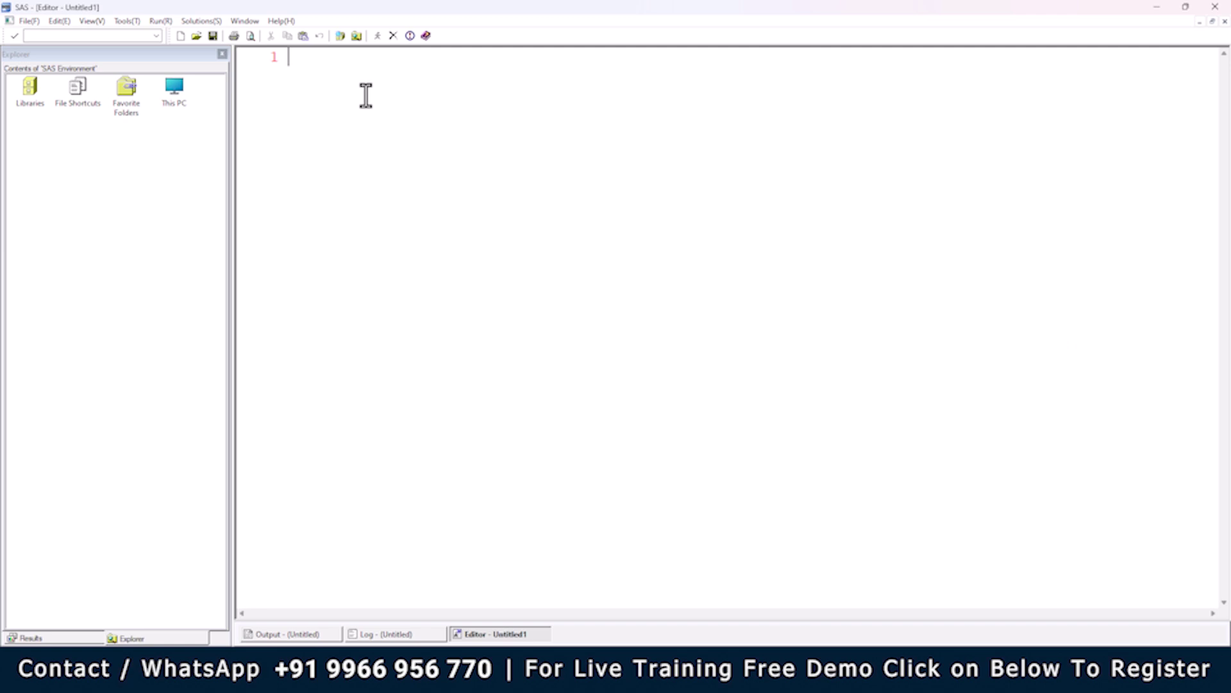
Step: Type 'proc import datafile=' on line 1 and minimize SAS to show the desktop
type("proc import ")
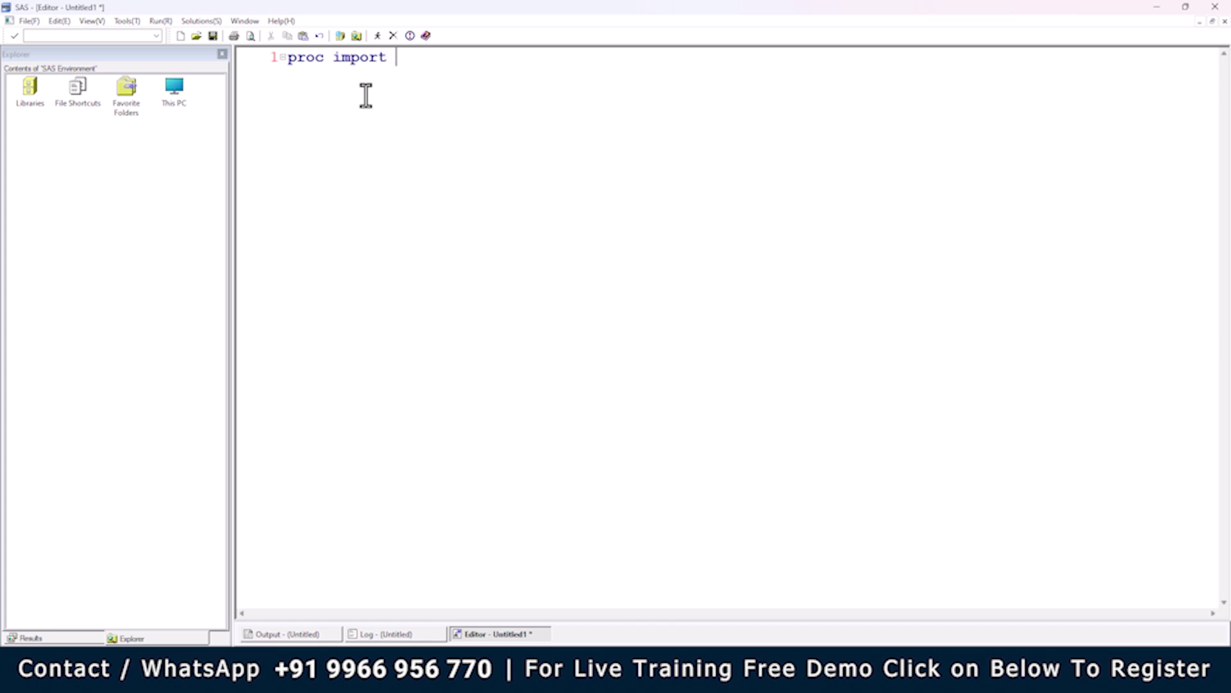
type("datafile=")
key("super+d")
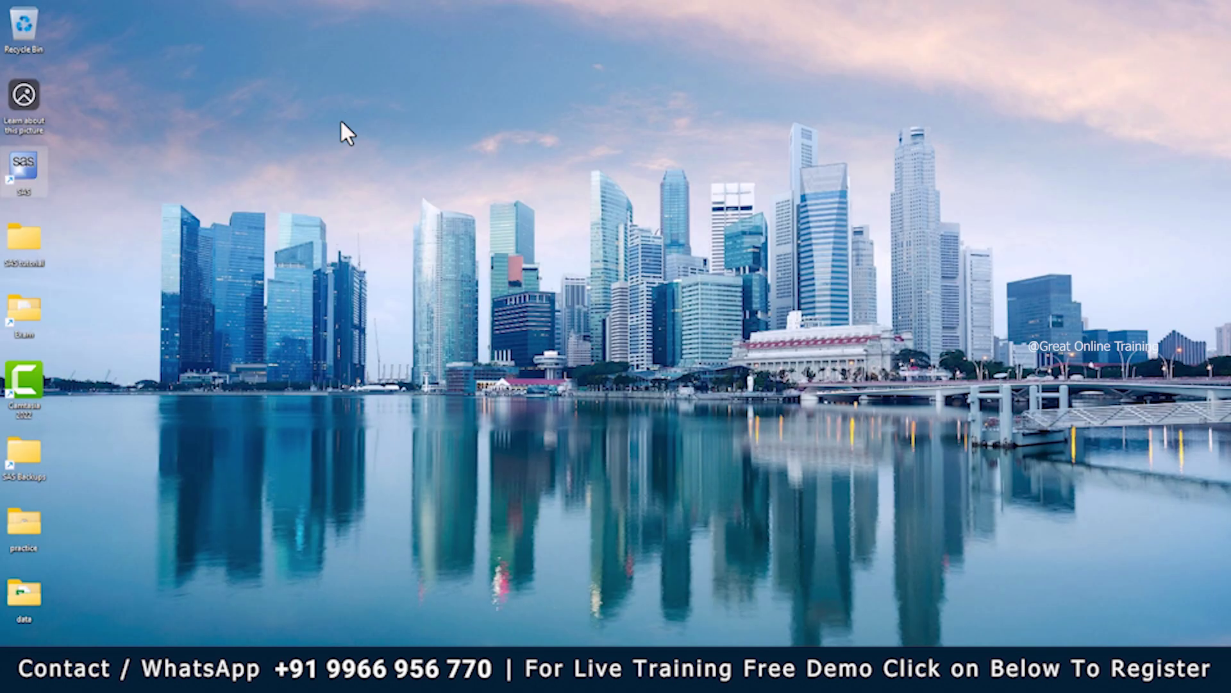
Step: From the desktop data folder, preview mydata1 and open it in Excel
double_click(26, 599)
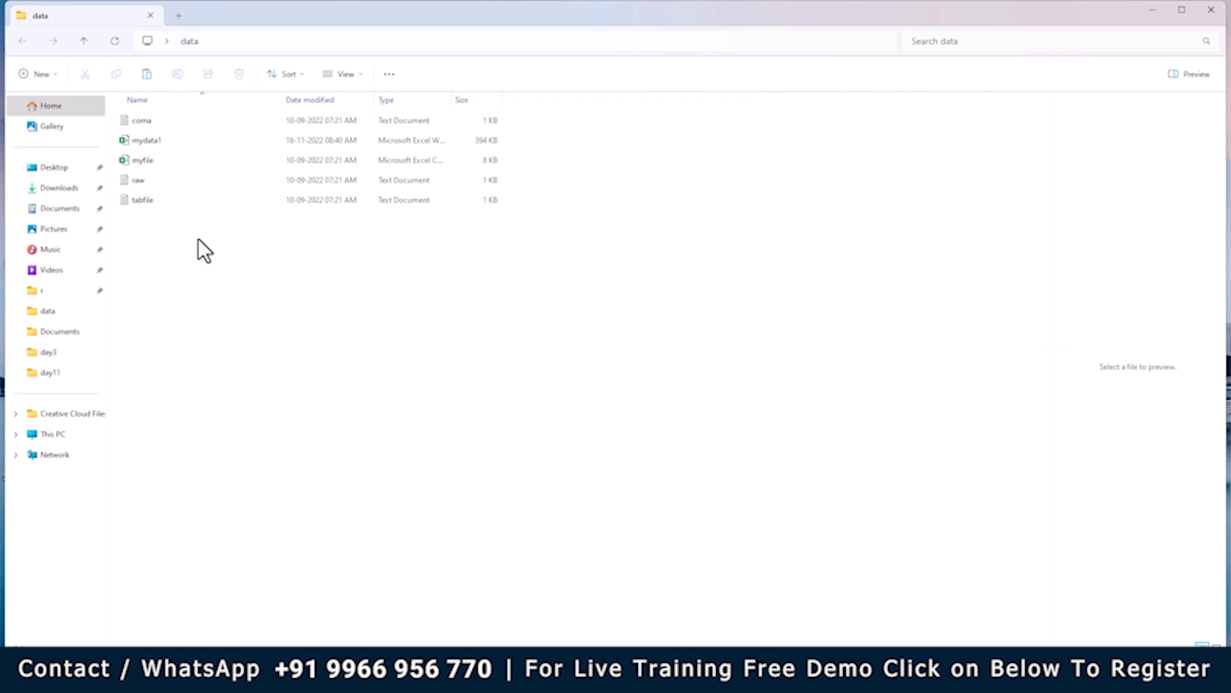
left_click(155, 143)
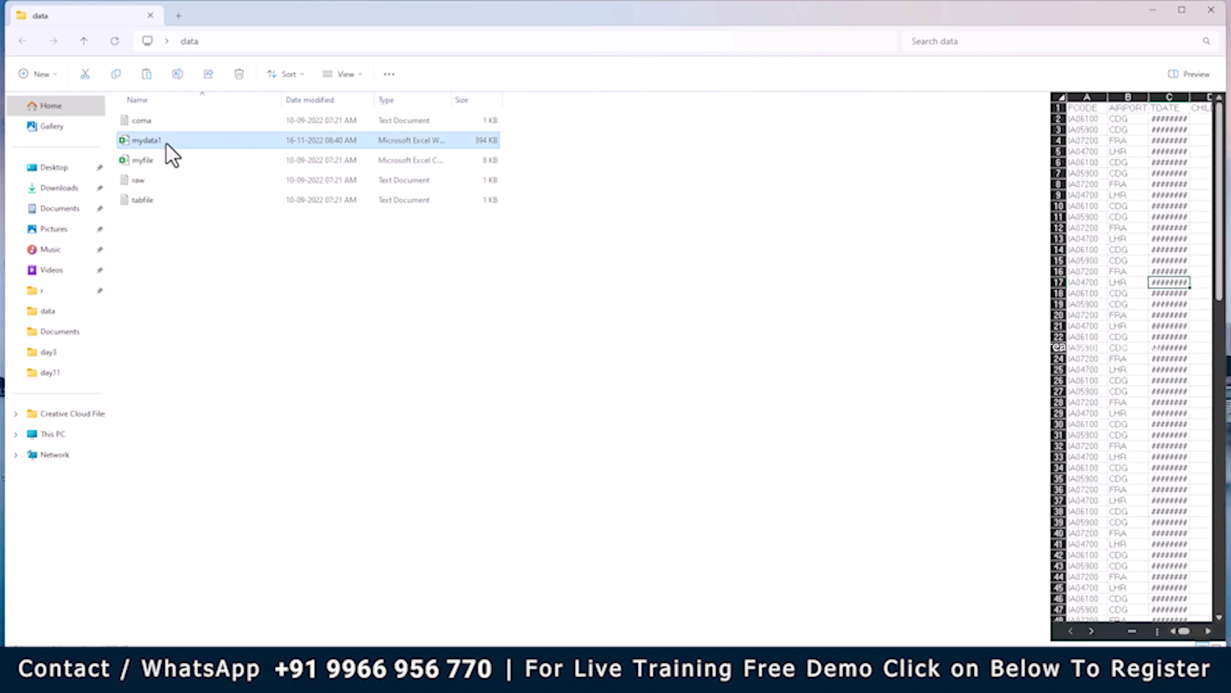
double_click(167, 143)
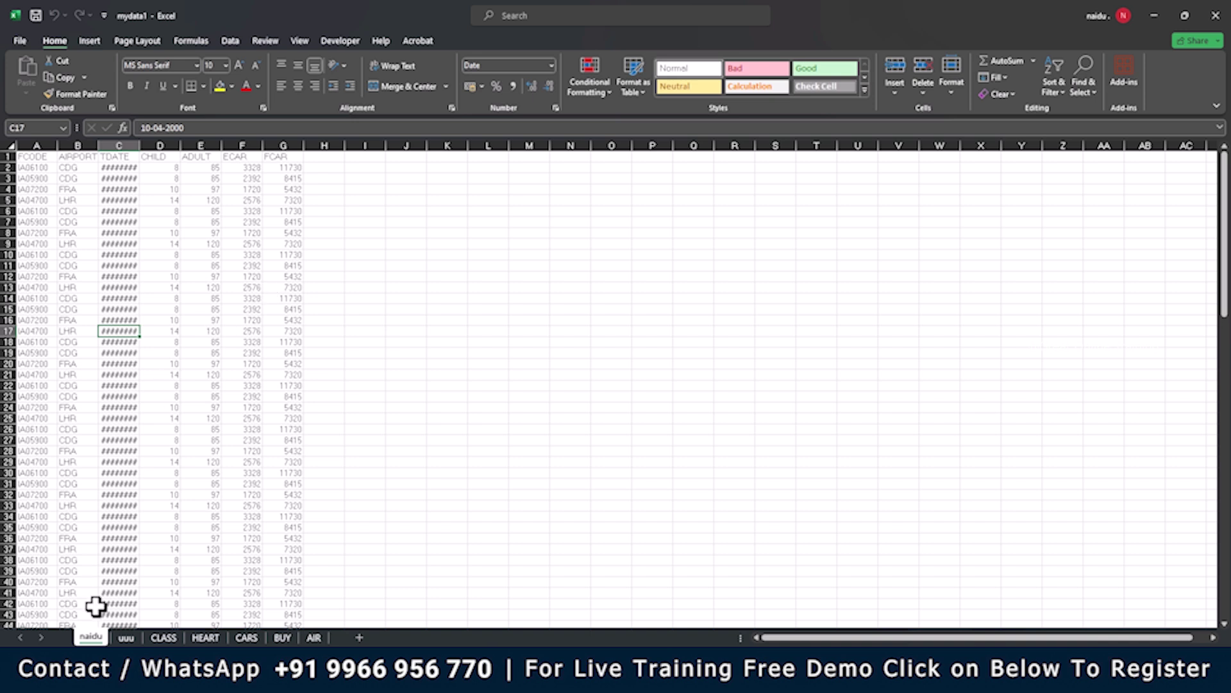
Step: Review the uuu, CLASS, HEART, CARS, BUY and AIR sheets, return to the first, and close Excel
left_click(126, 637)
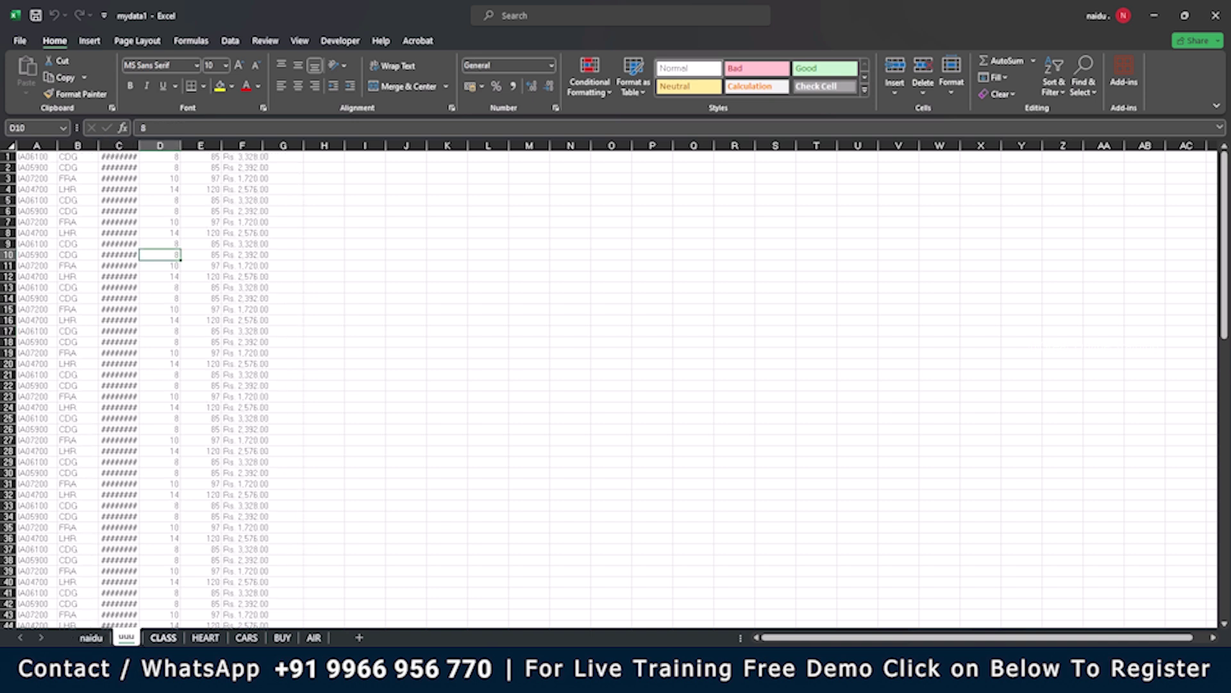
left_click(163, 637)
left_click(206, 637)
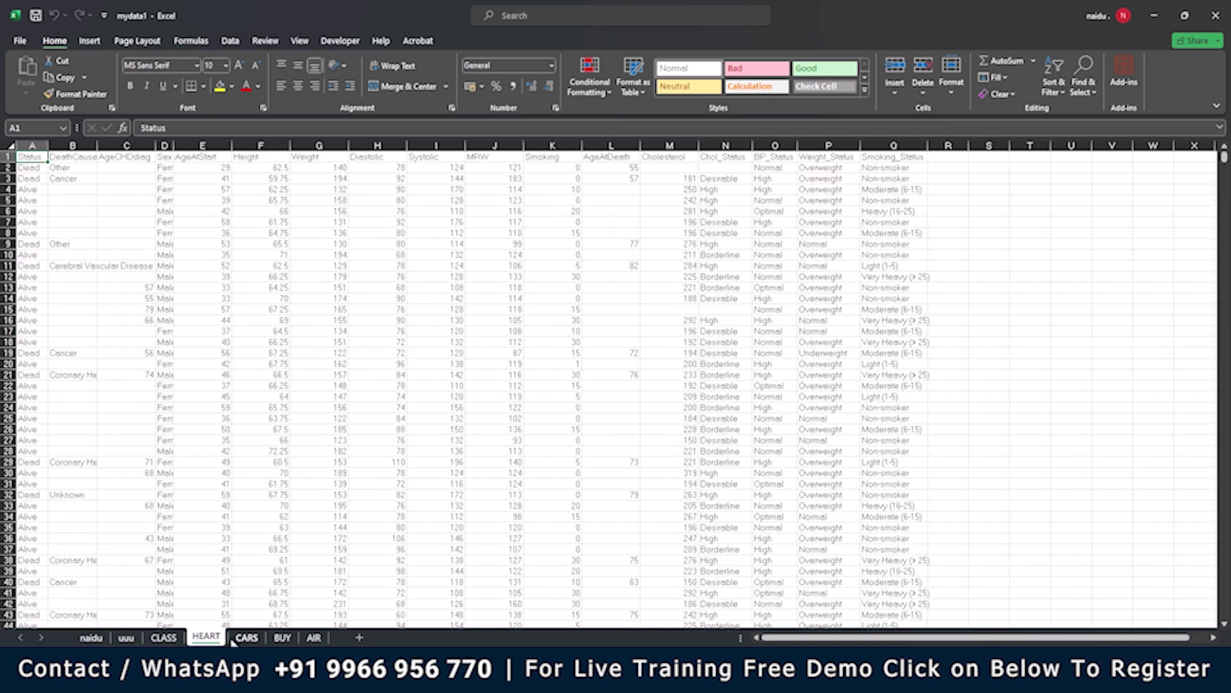
left_click(245, 636)
left_click(282, 637)
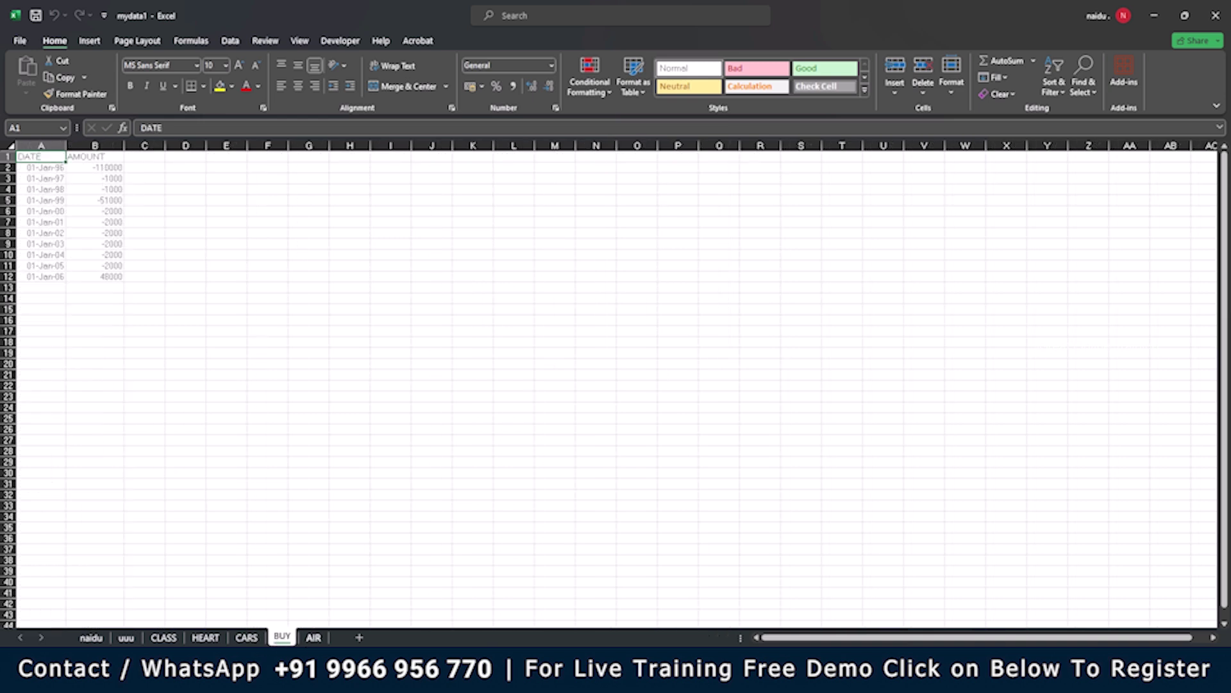
left_click(312, 638)
left_click(91, 637)
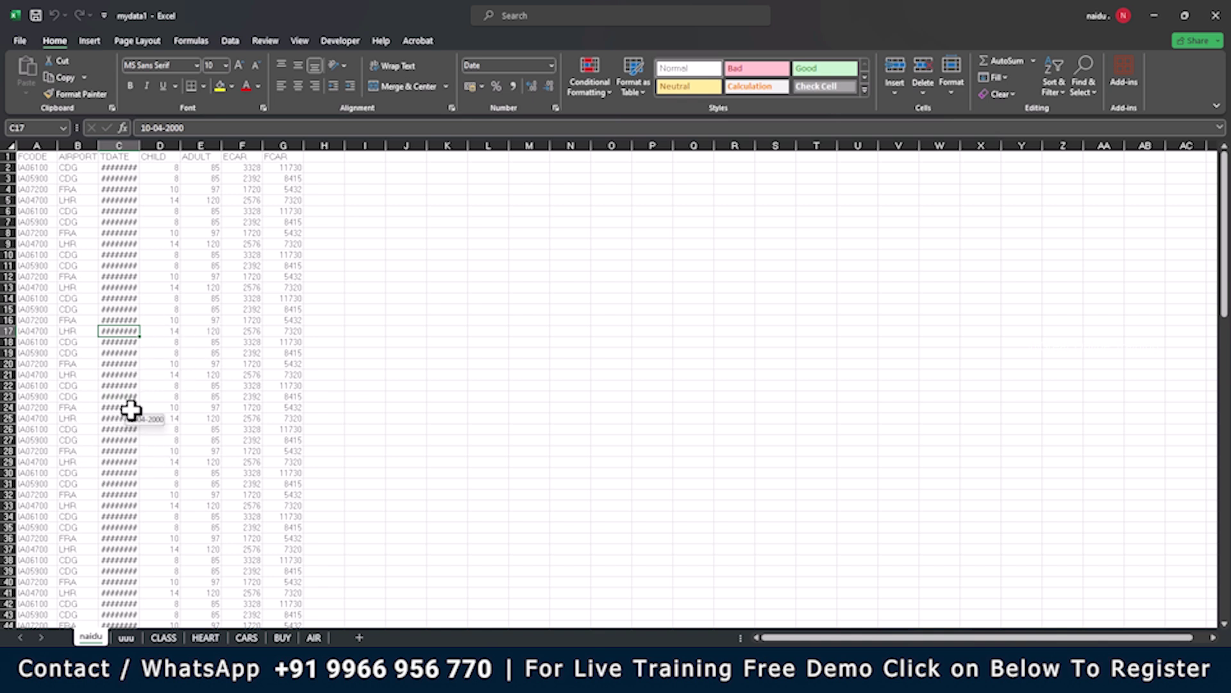
left_click(1214, 21)
Step: Copy mydata1's full path from its Properties Security tab, then switch back to SAS
right_click(209, 143)
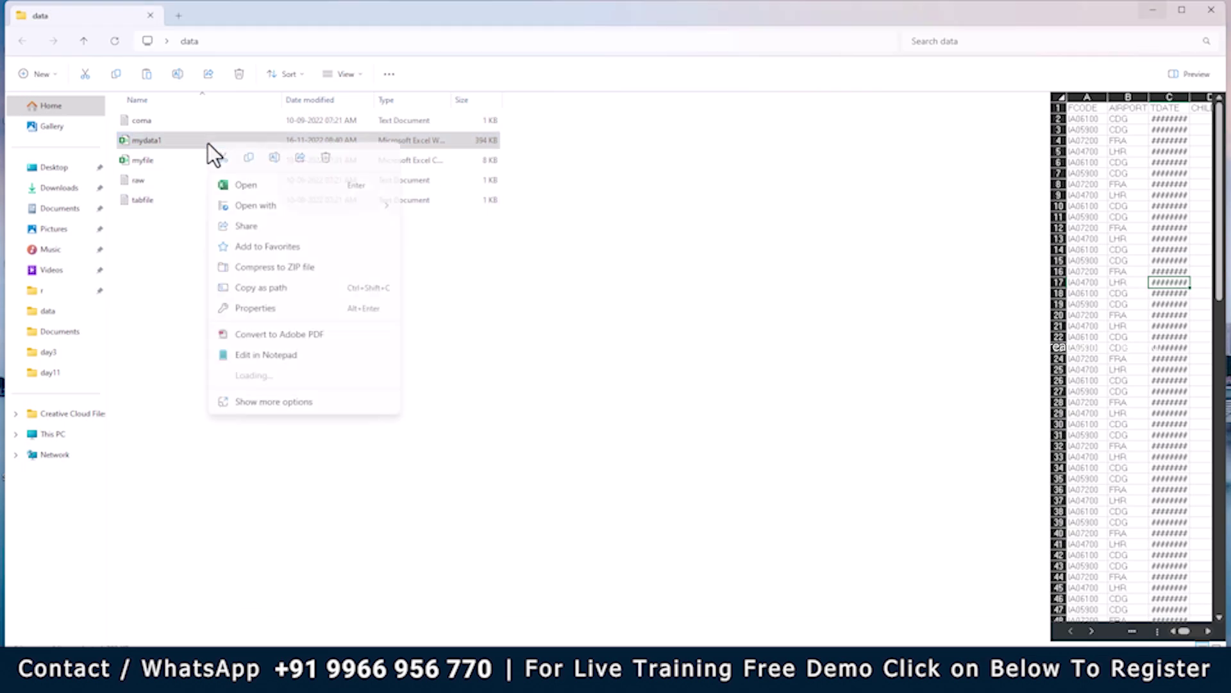
left_click(238, 307)
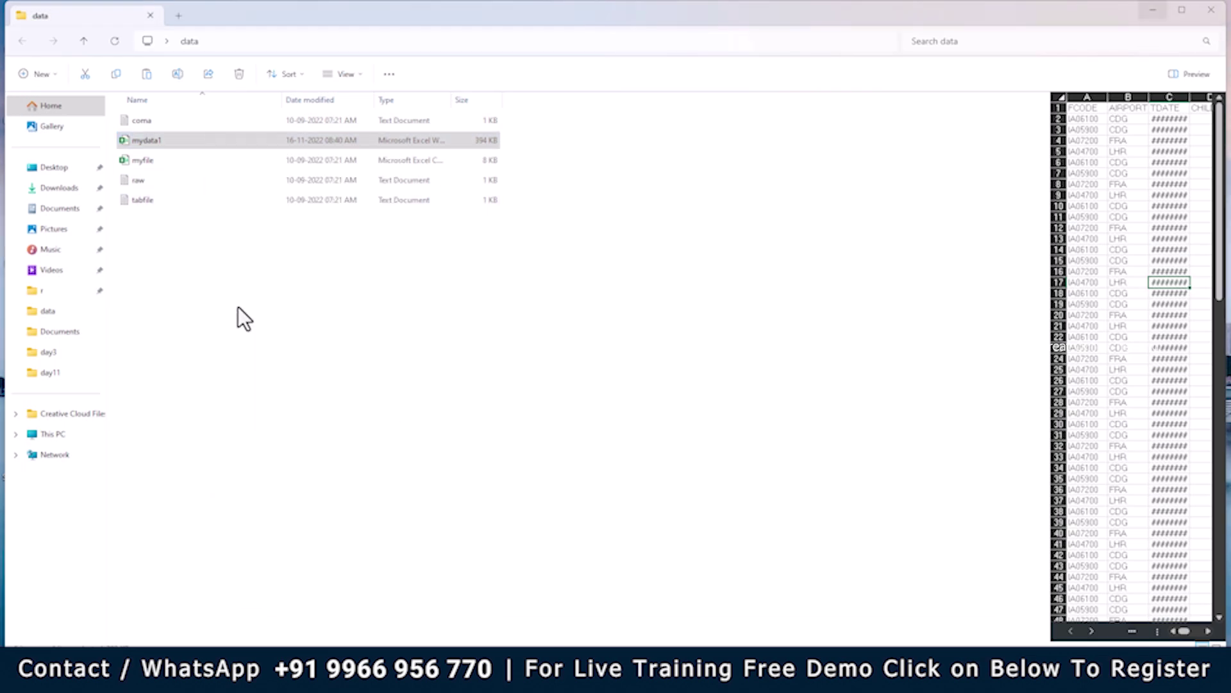
left_click(265, 174)
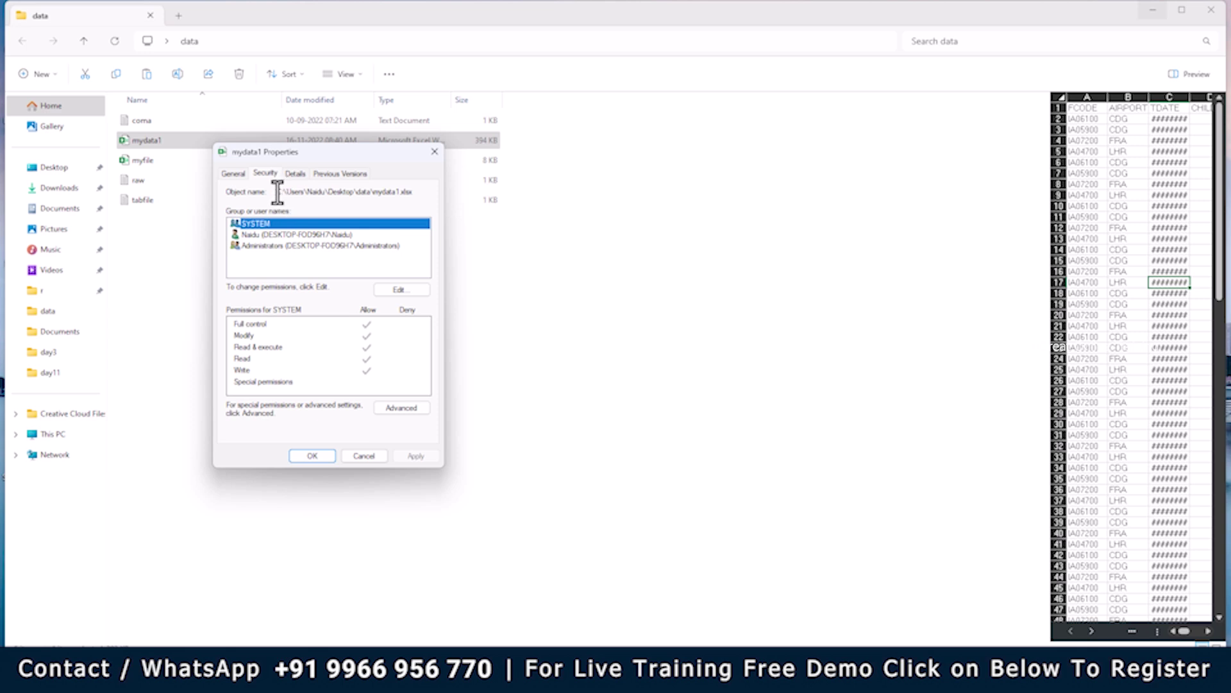
left_click_drag(277, 191, 399, 193)
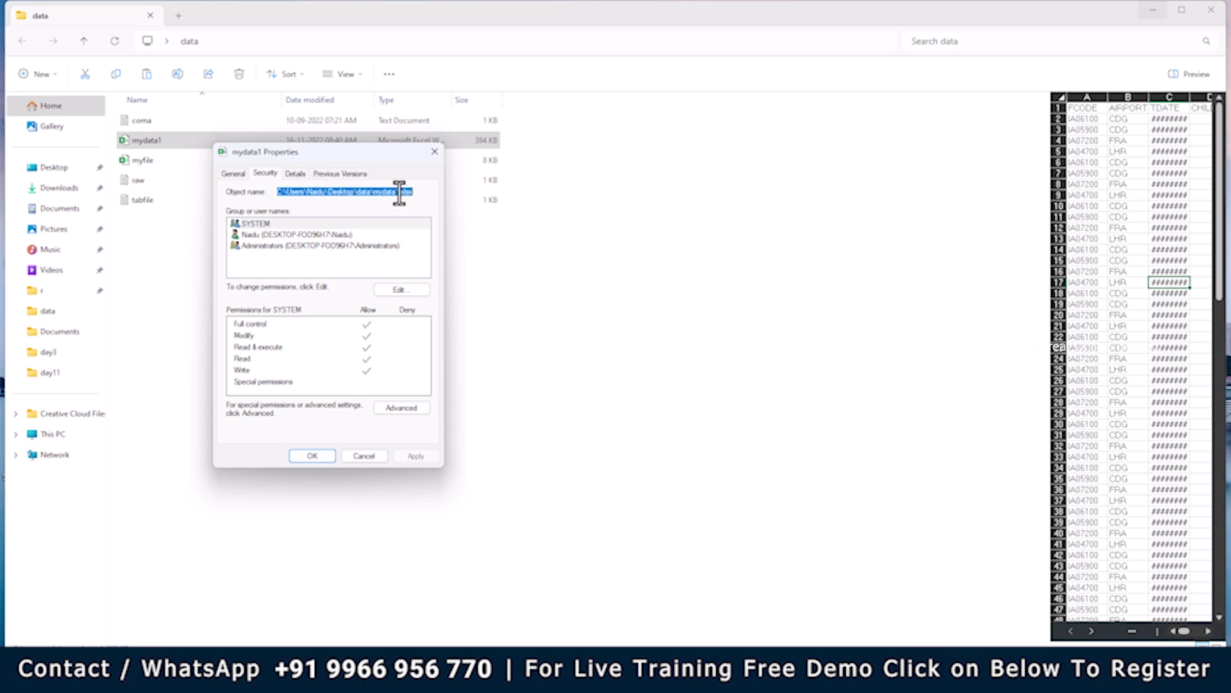
right_click(398, 193)
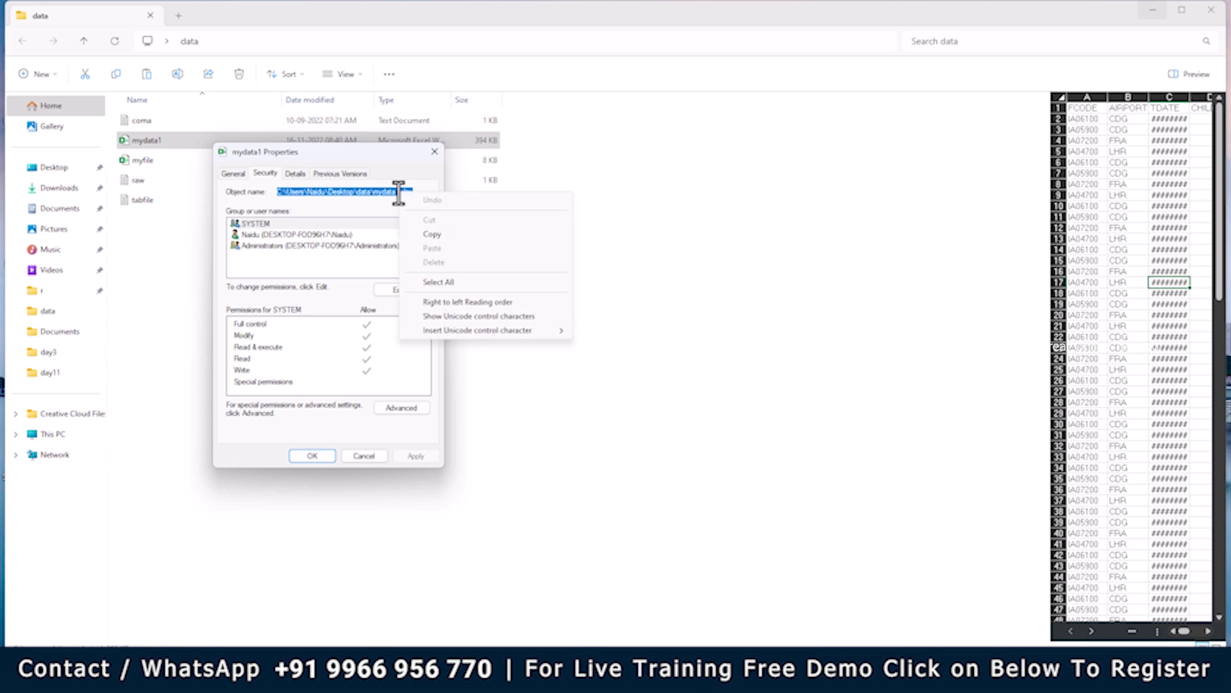
left_click(435, 235)
left_click(313, 456)
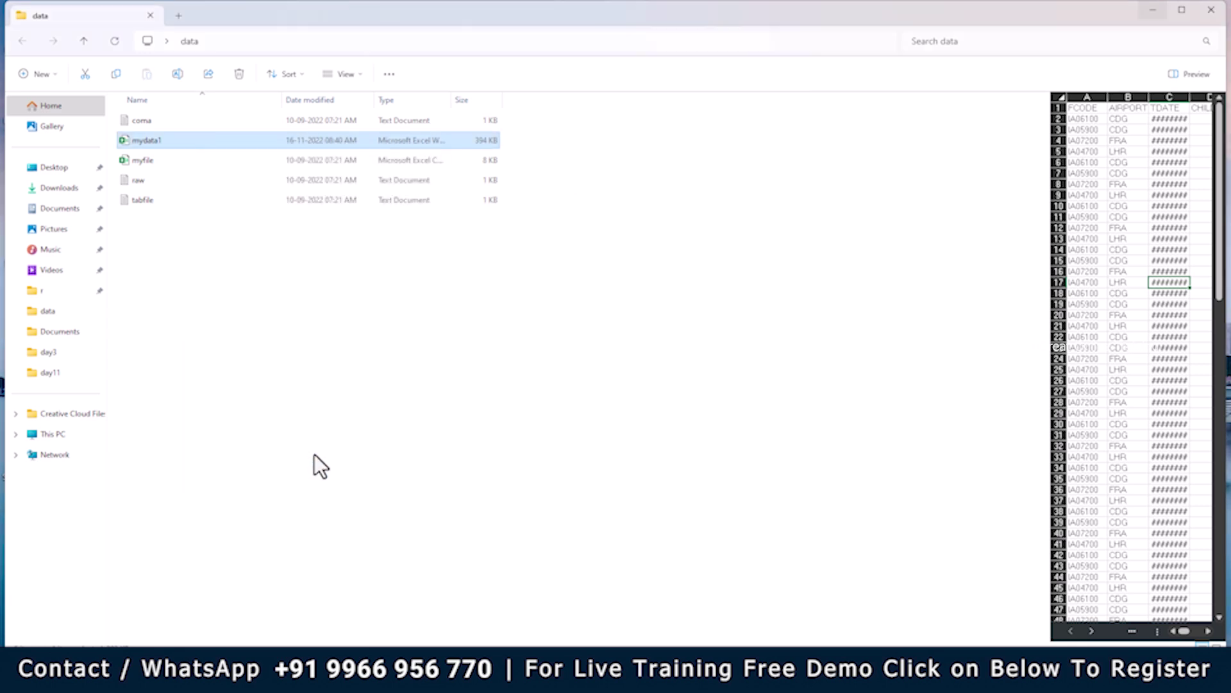
key("alt+Tab")
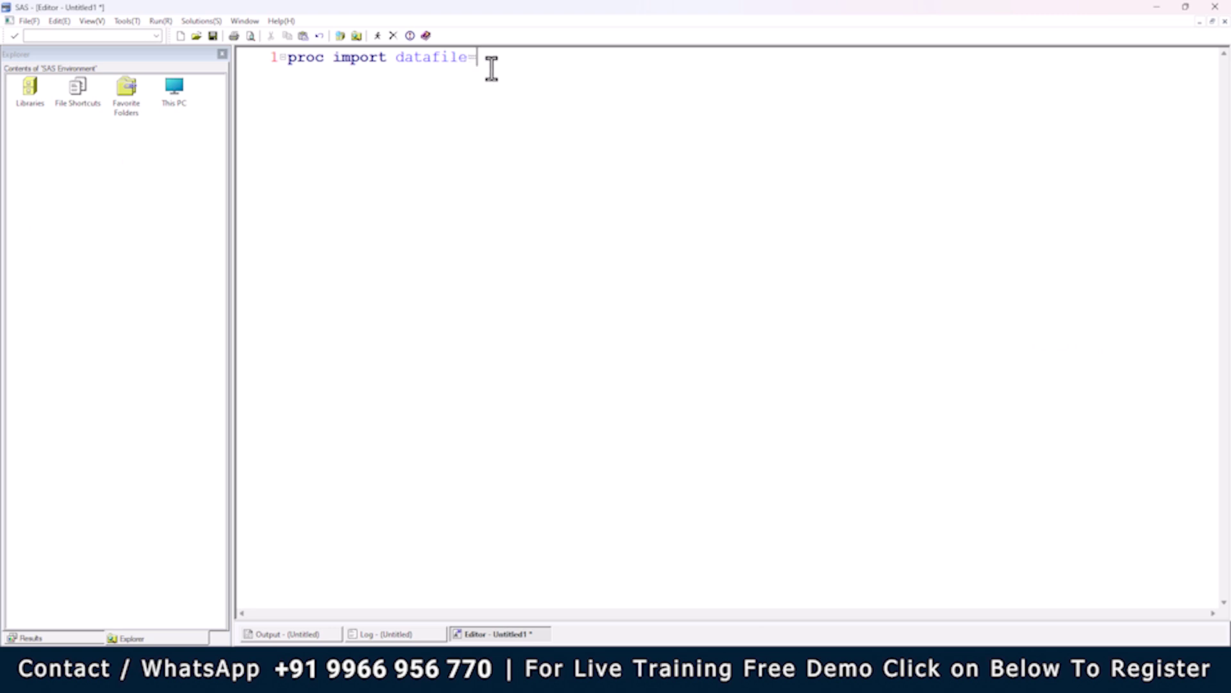
Step: Finish line 1 with the pasted path in quotes followed by 'dbms=xlsx out=test replace'
type("\"\"")
key("ctrl+v")
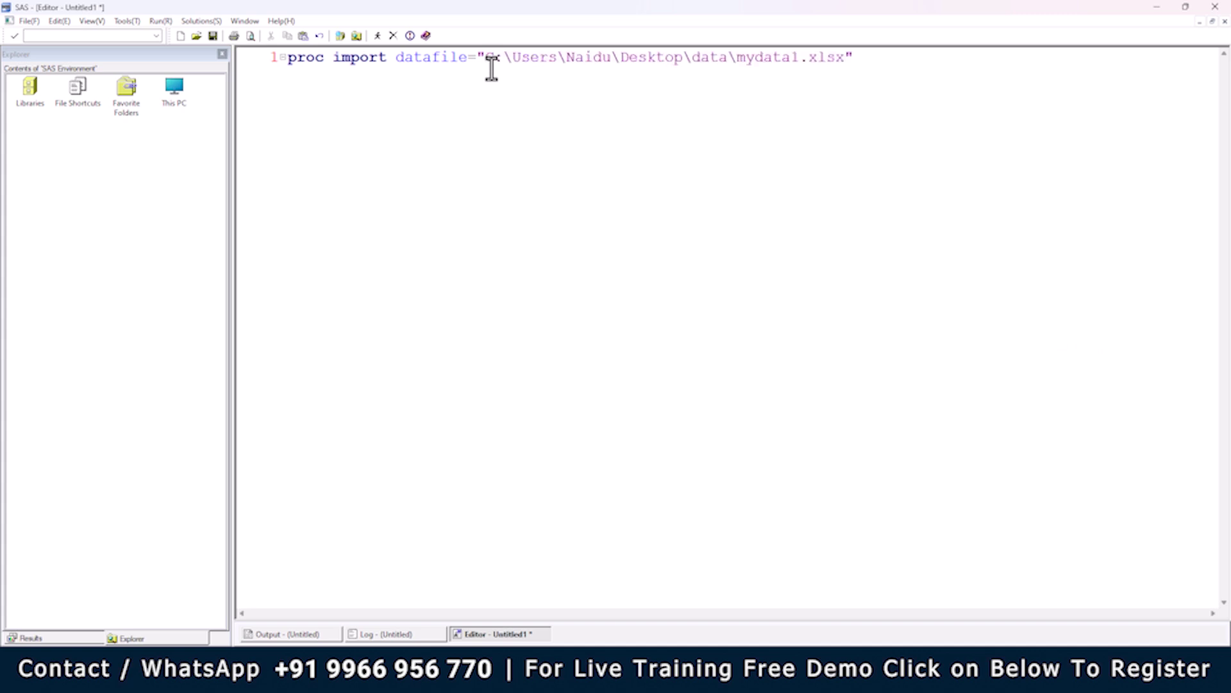
left_click(871, 61)
type("ou")
type("ms=")
type("xlsx")
type(" ou")
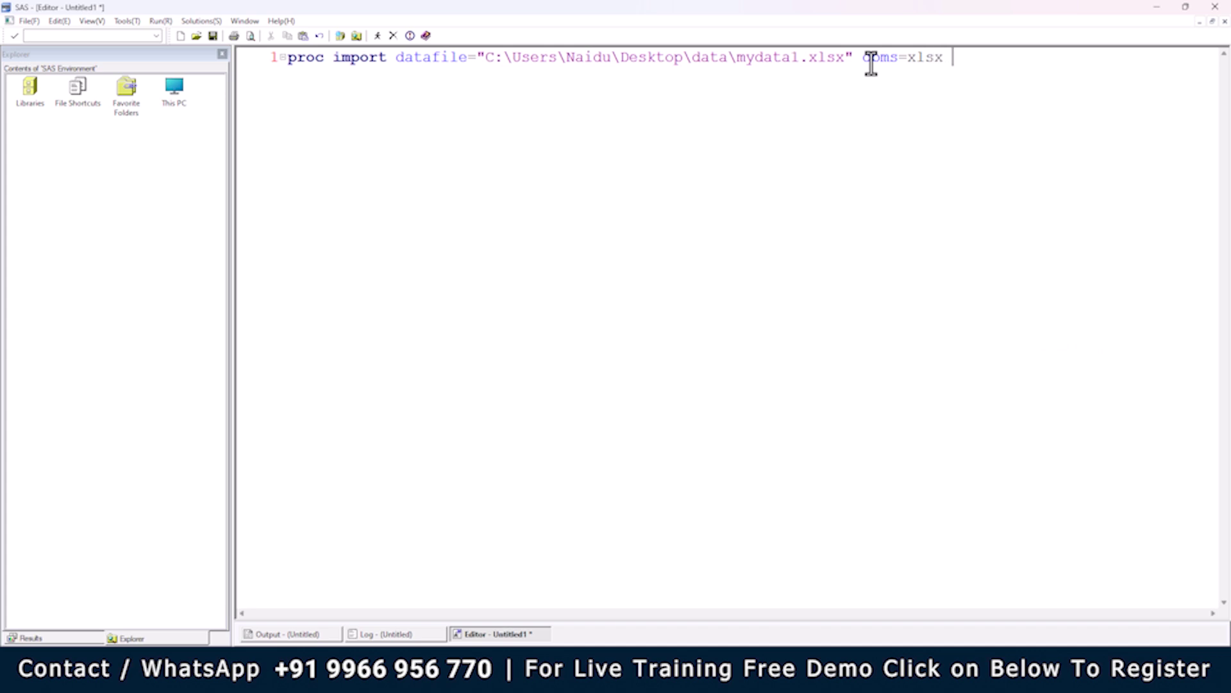
type("t=test replace")
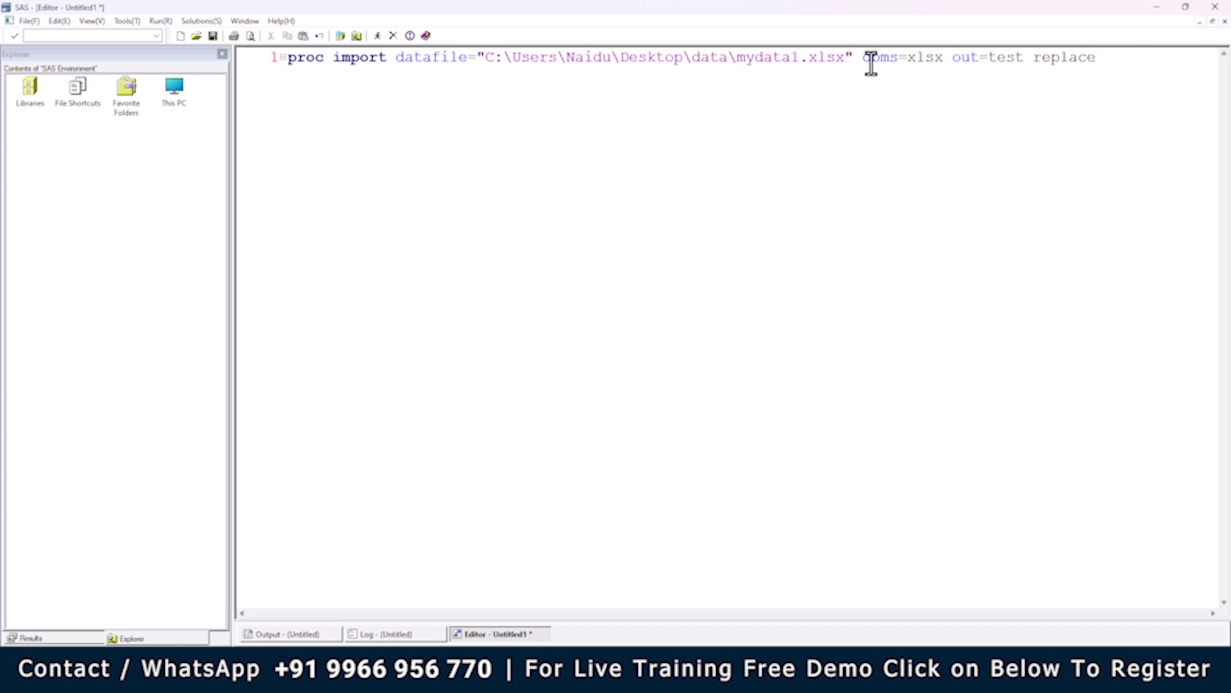
Step: Open Libraries > Work in the Explorer, then place the caret after 'replace' on line 1
double_click(1001, 58)
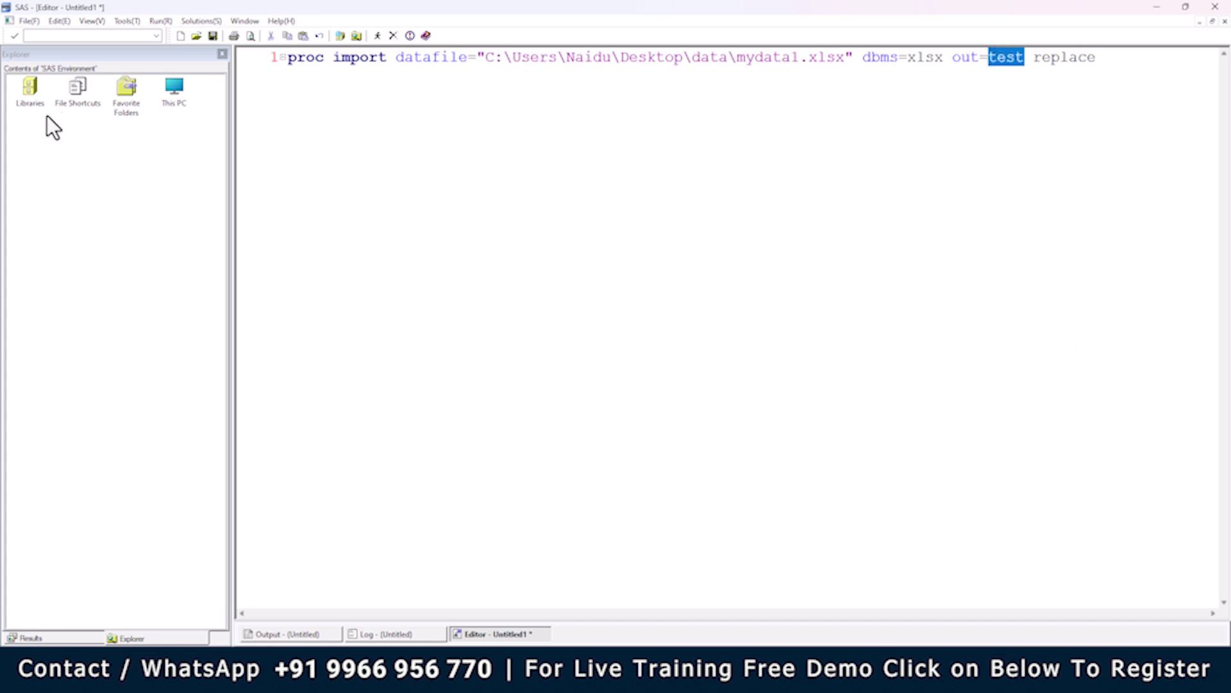
double_click(23, 98)
double_click(76, 138)
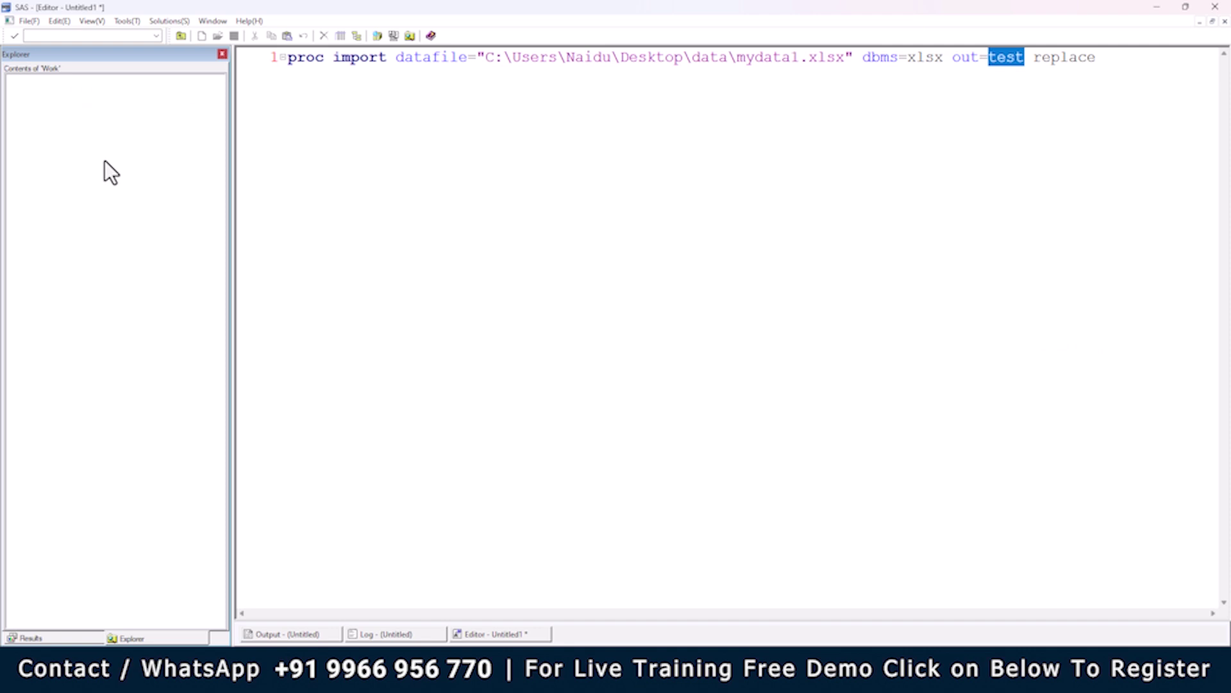
left_click(1049, 57)
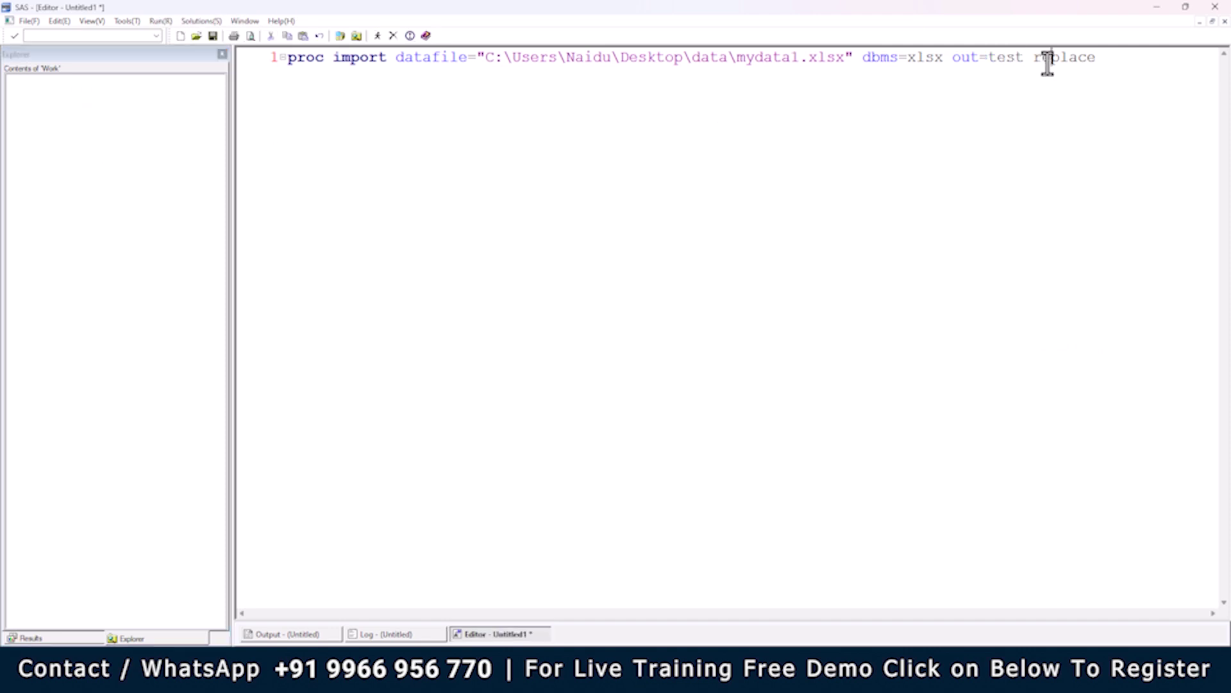
double_click(1049, 58)
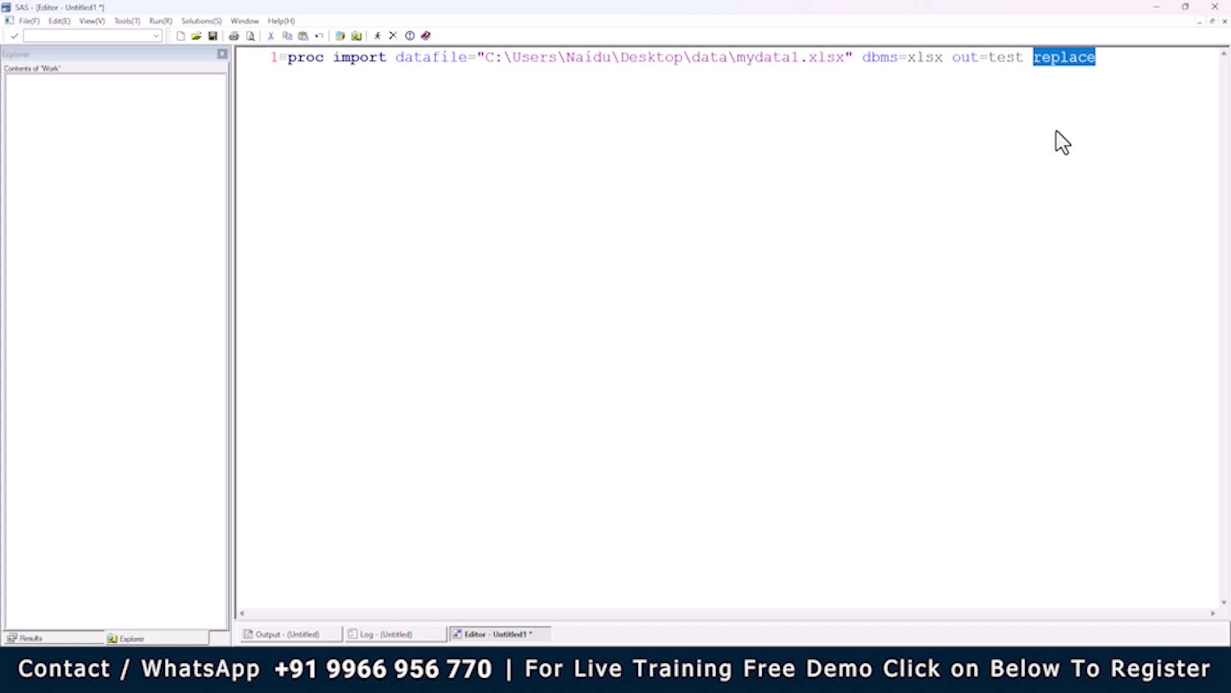
left_click(1102, 64)
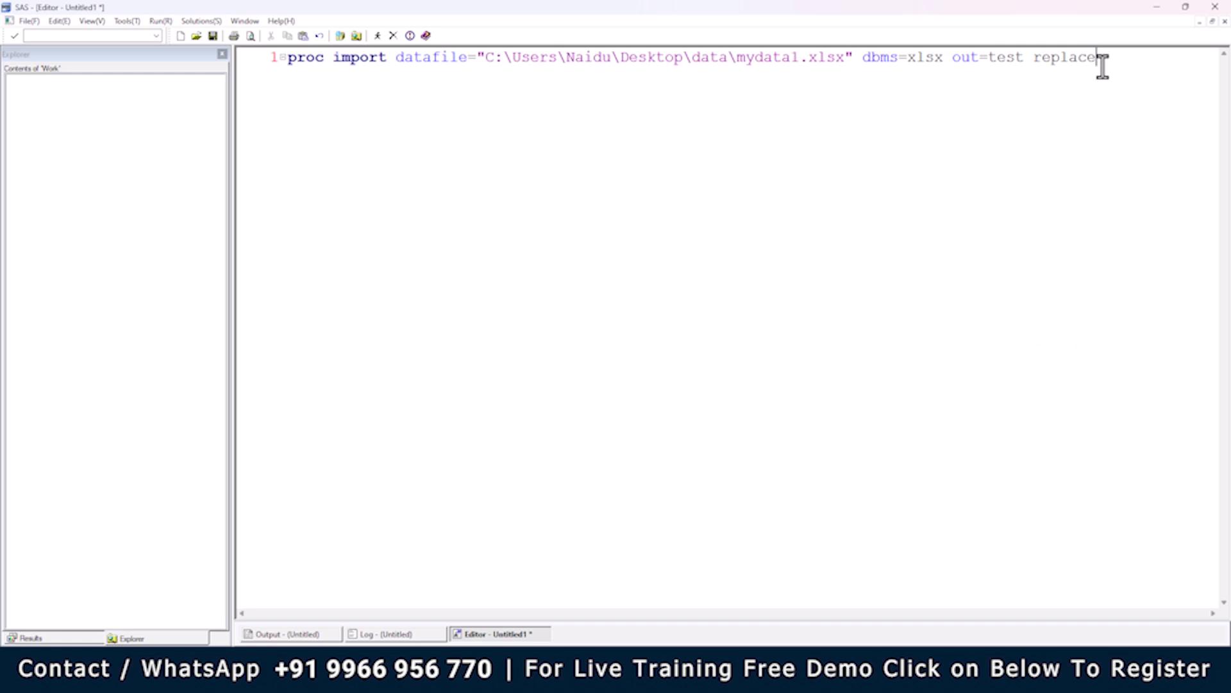
Step: Swap 'replace' for ';', add 'run;' on line 2, then highlight the file path
key("BackSpace")
key("BackSpace")
key("BackSpace")
key("BackSpace")
key("BackSpace")
key("BackSpace")
key("BackSpace")
type(";")
key("Return")
type("run;")
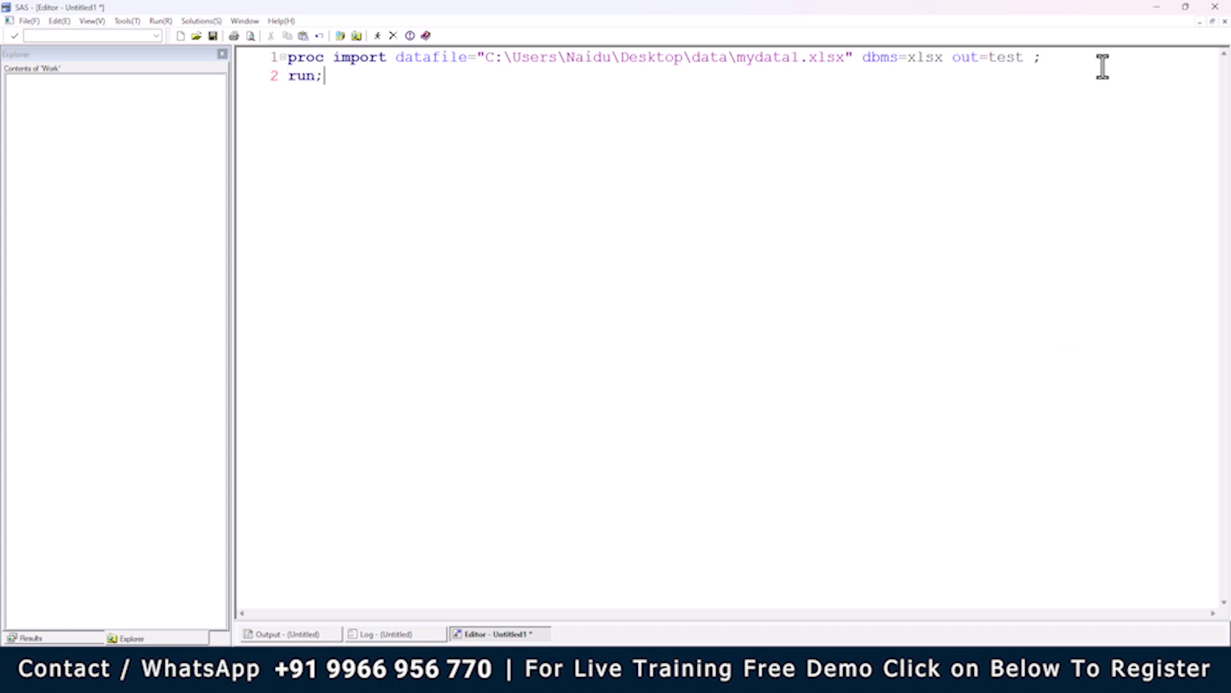
key("Return")
left_click_drag(496, 60, 1025, 57)
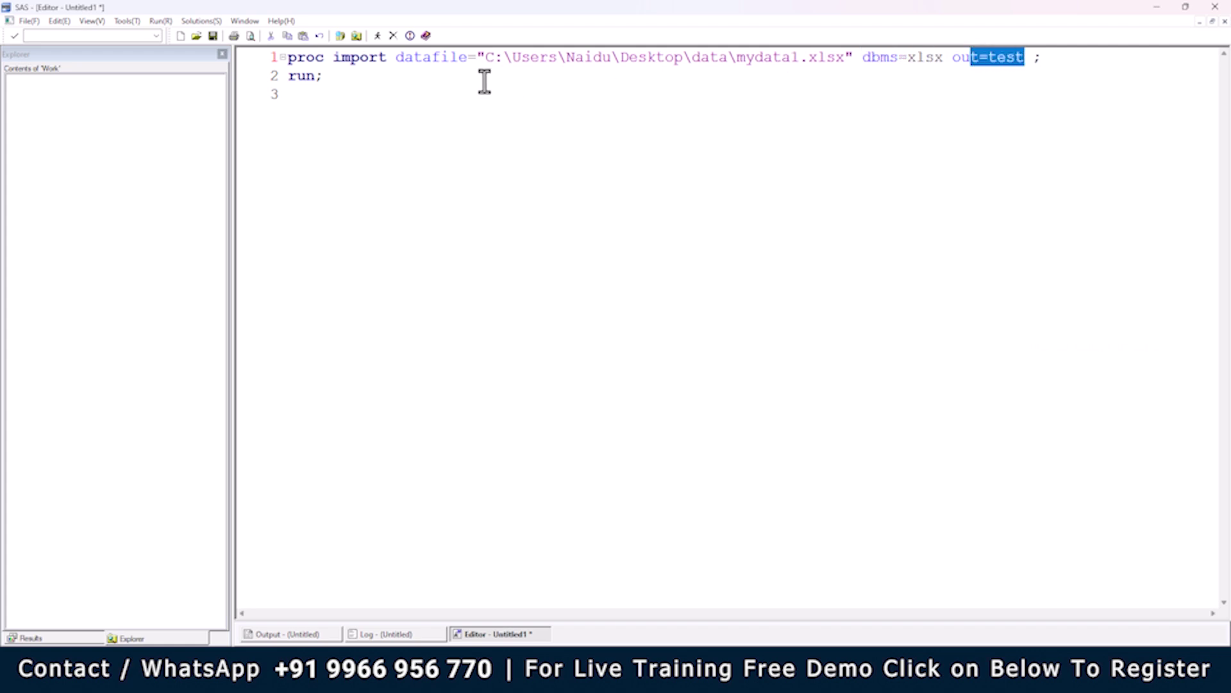
Step: Submit both code lines and select the new Test dataset in the Work library
left_click(462, 78)
left_click_drag(462, 79, 286, 55)
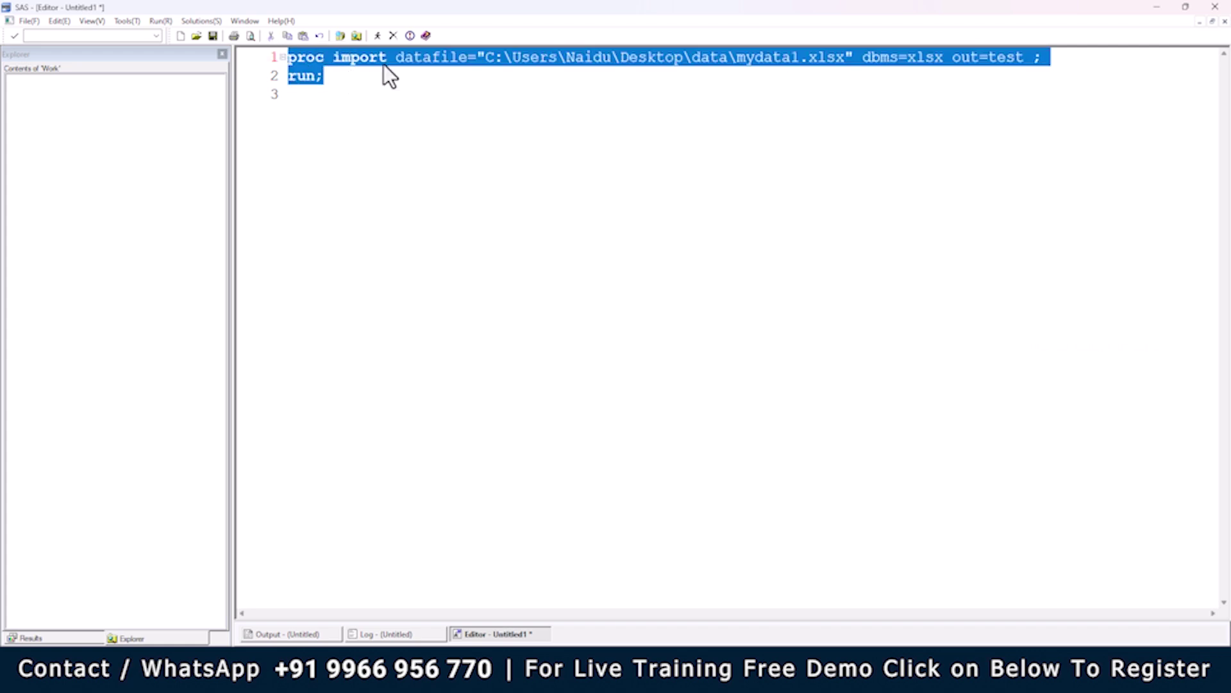
left_click(377, 36)
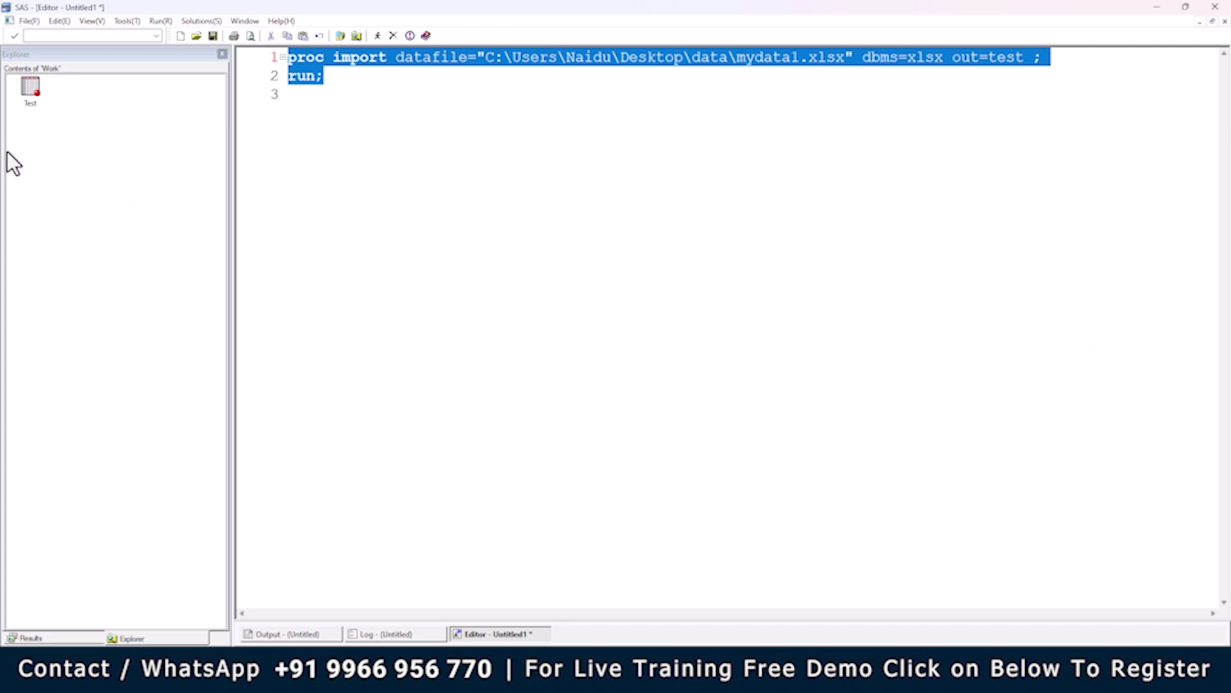
left_click(27, 91)
Step: Open Test in a VIEWTABLE window and scroll through its 55 rows of flight data
double_click(27, 91)
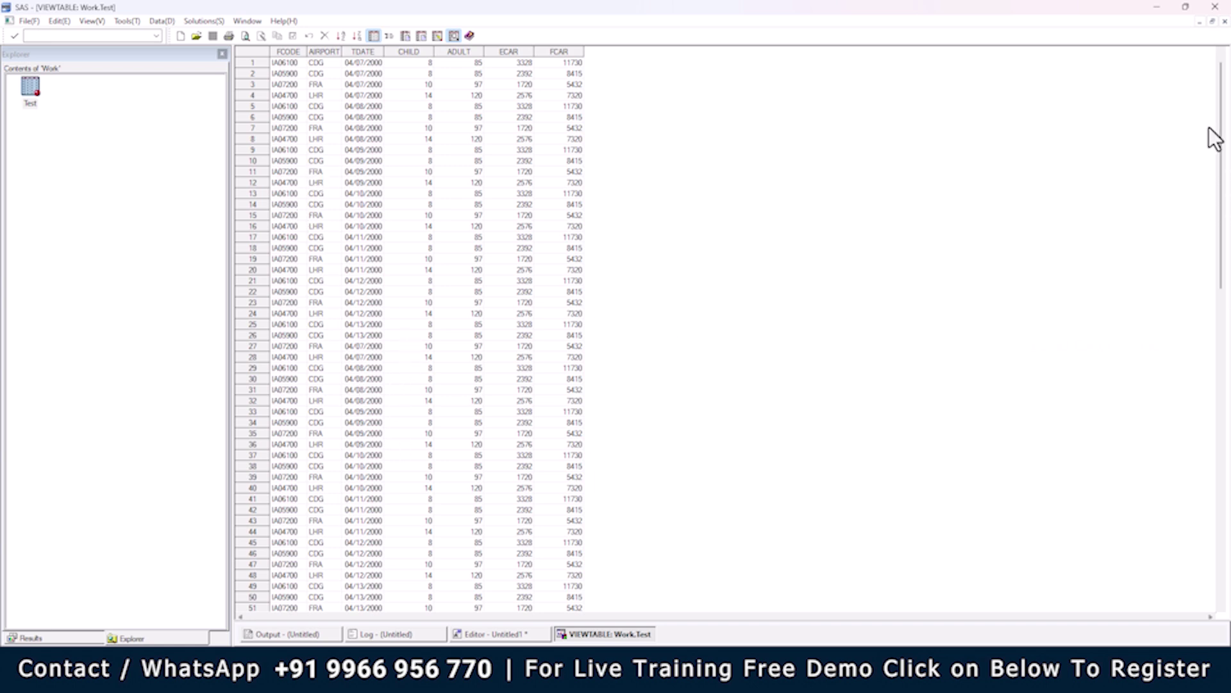
mouse_move(1226, 109)
left_mouse_down()
mouse_move(1225, 408)
mouse_move(1209, 99)
left_mouse_up()
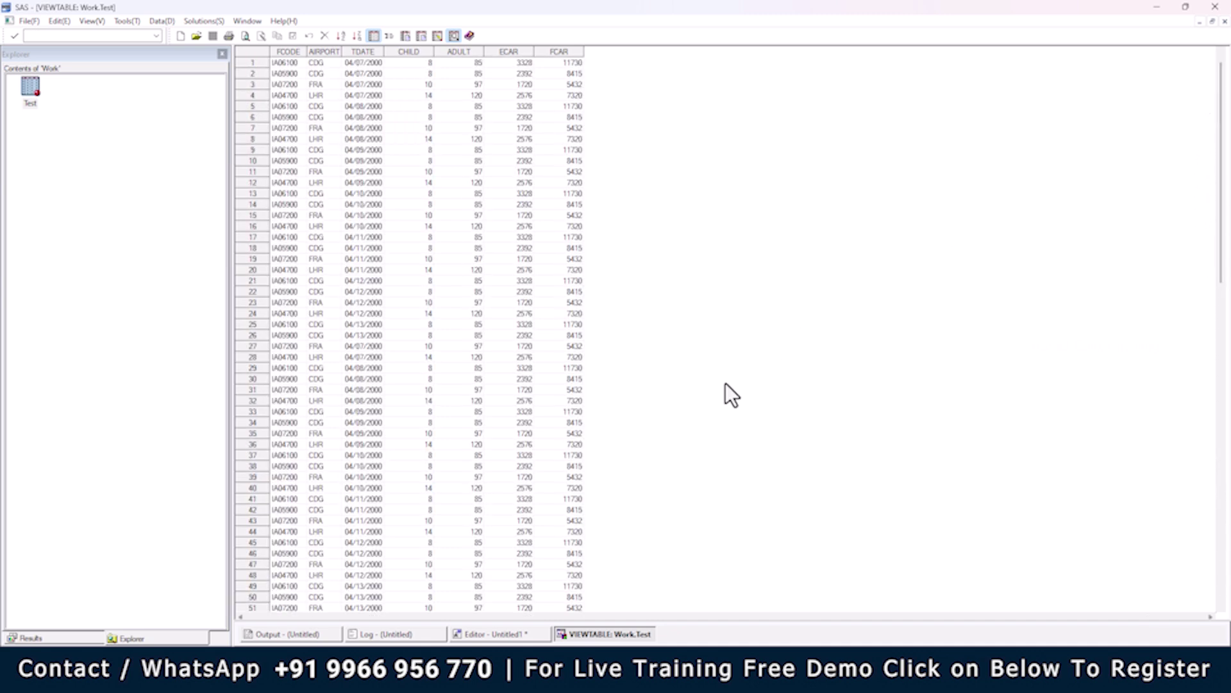